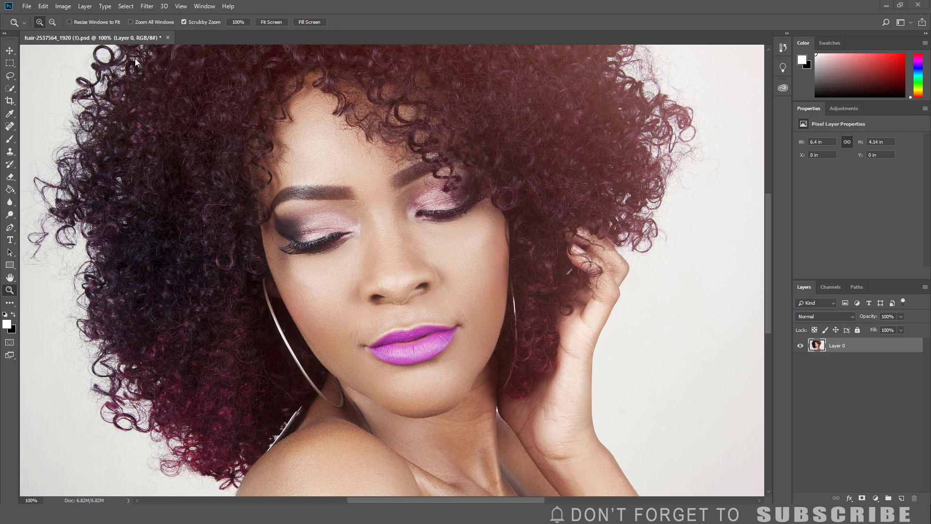
Duplicate Layer 0 in the same document and name the copy "Oil Painting".
click(87, 8)
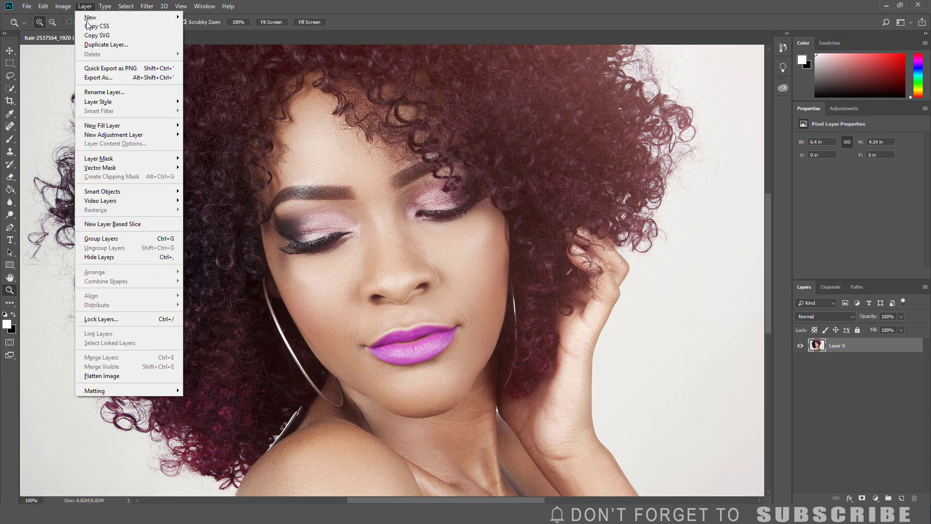
click(89, 45)
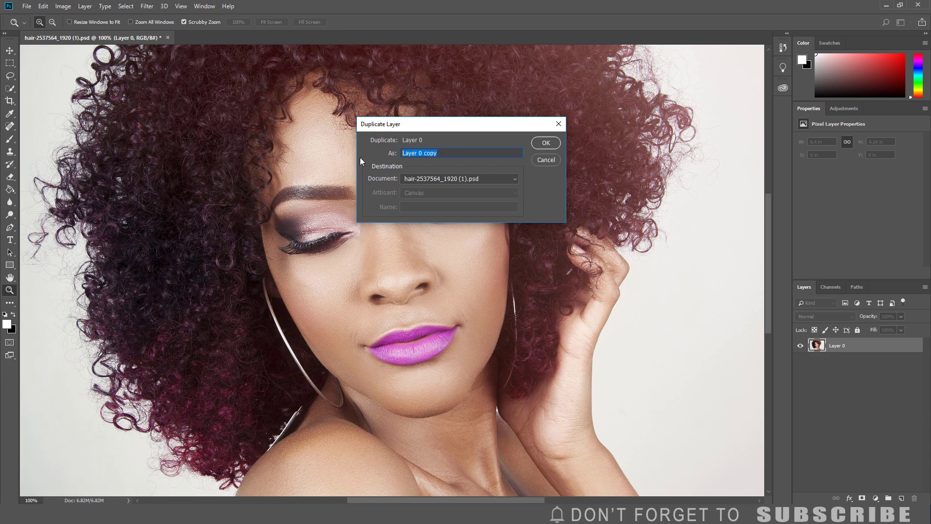
text(Oil Painting)
click(549, 142)
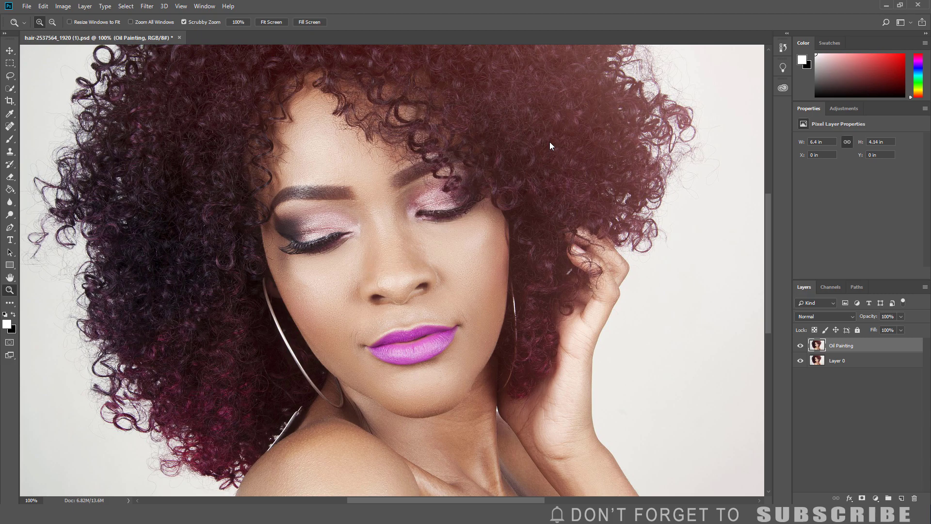
Convert the Oil Painting layer to a smart object.
click(90, 8)
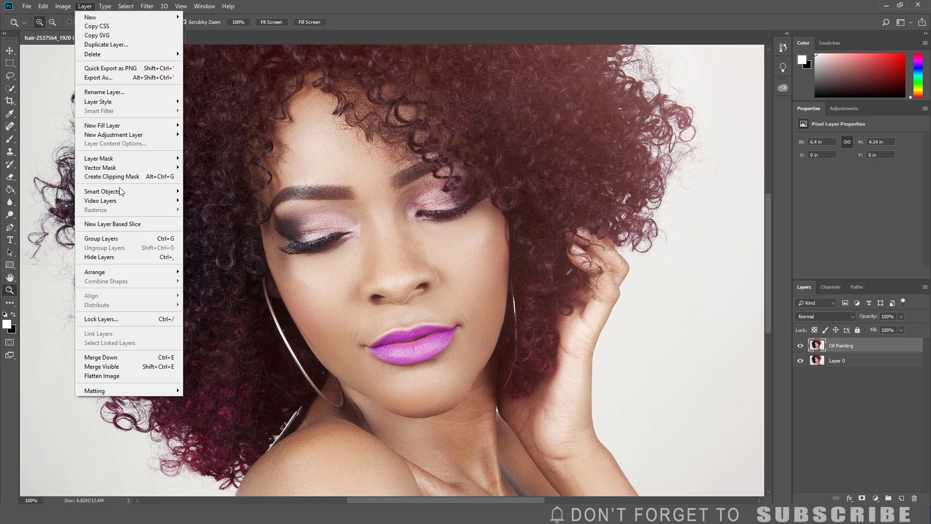
mouse_move(120, 193)
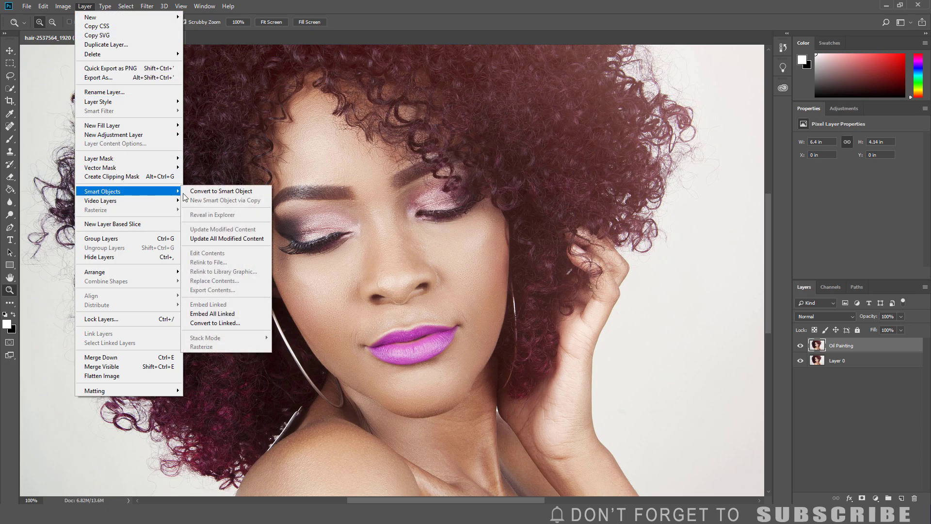
click(206, 192)
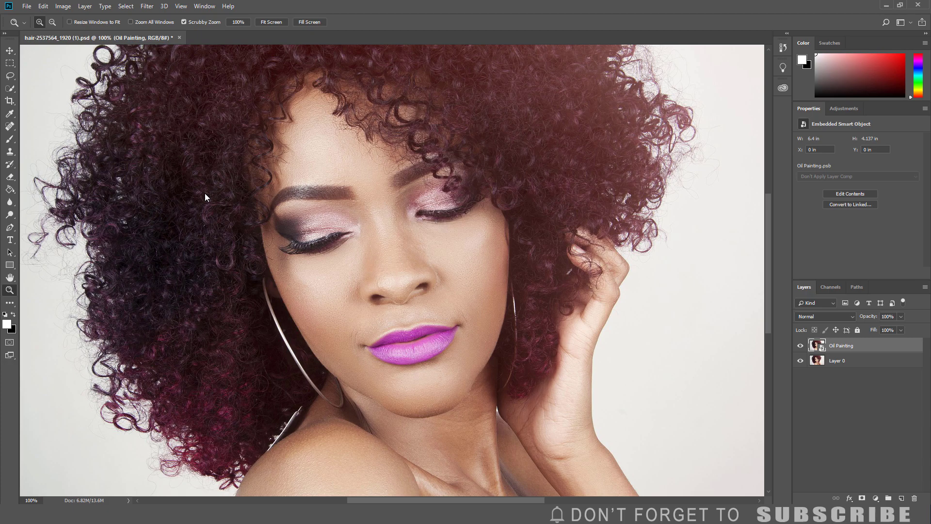
Apply the Oil Paint filter with Stylization 5.0, Cleanliness 3.0, Scale 4.0, Bristle Detail 5.0 and Lighting off.
click(147, 6)
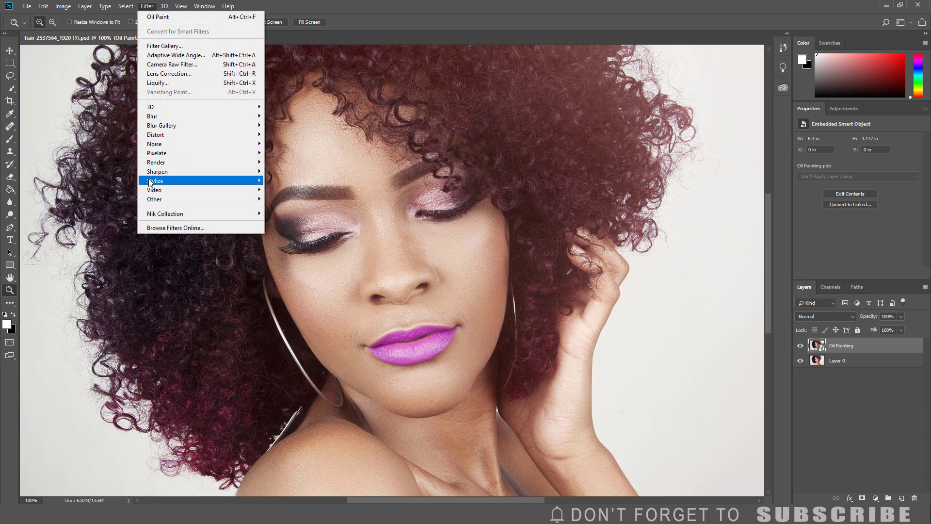
mouse_move(149, 182)
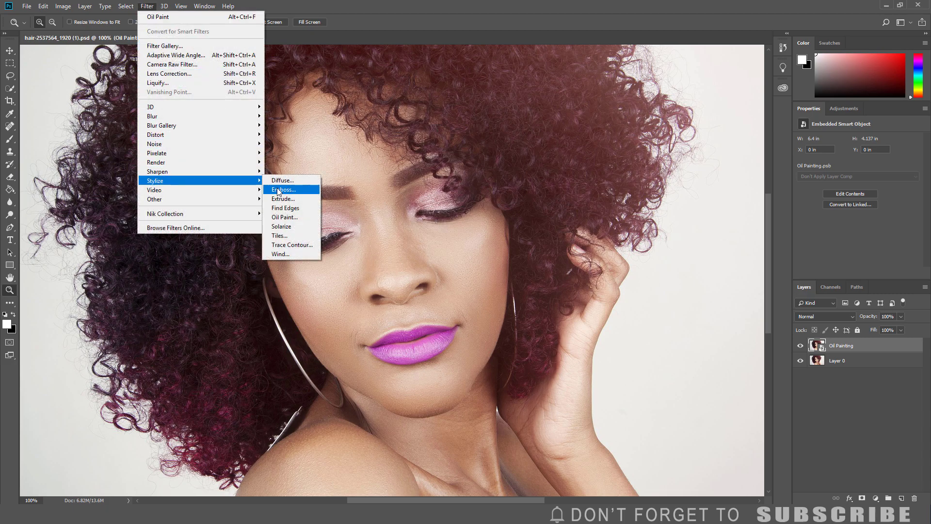
click(281, 218)
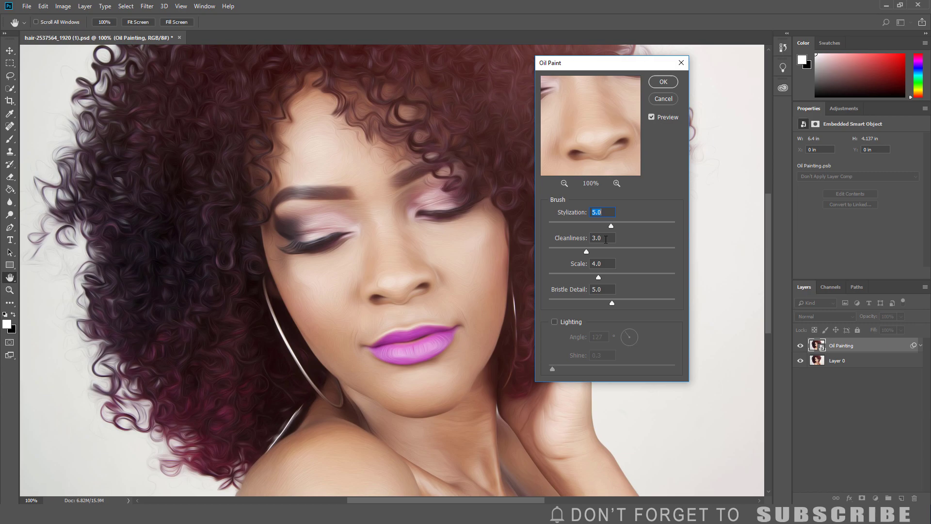
click(603, 263)
click(663, 82)
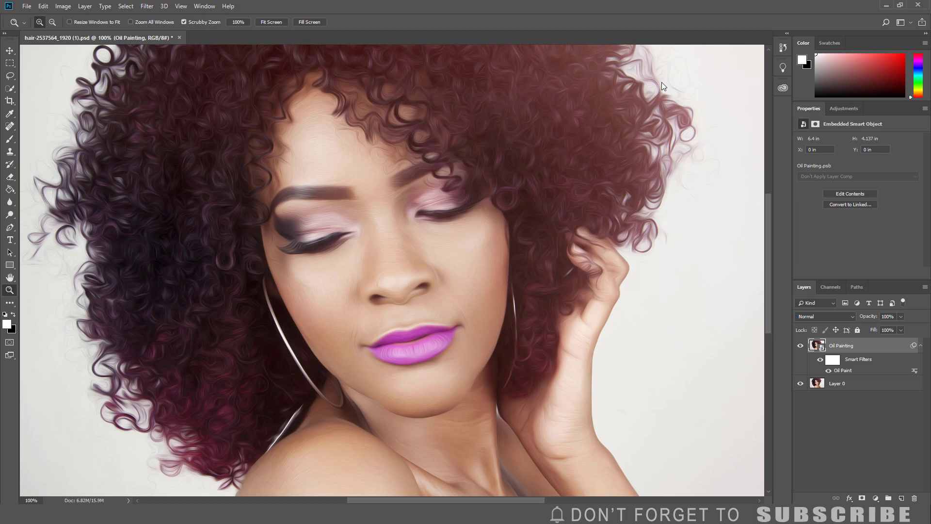
Apply the Oil Paint filter a second time to the Oil Painting layer with the same settings.
click(147, 6)
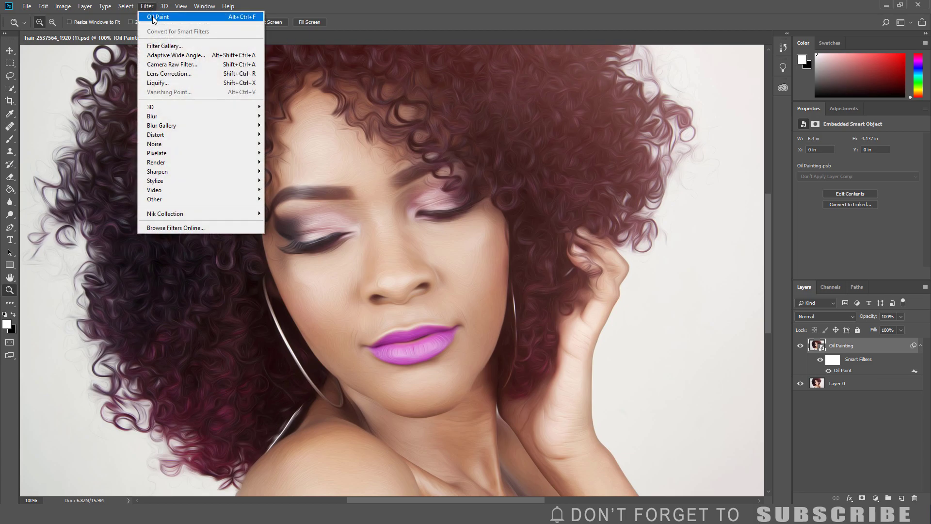
click(153, 17)
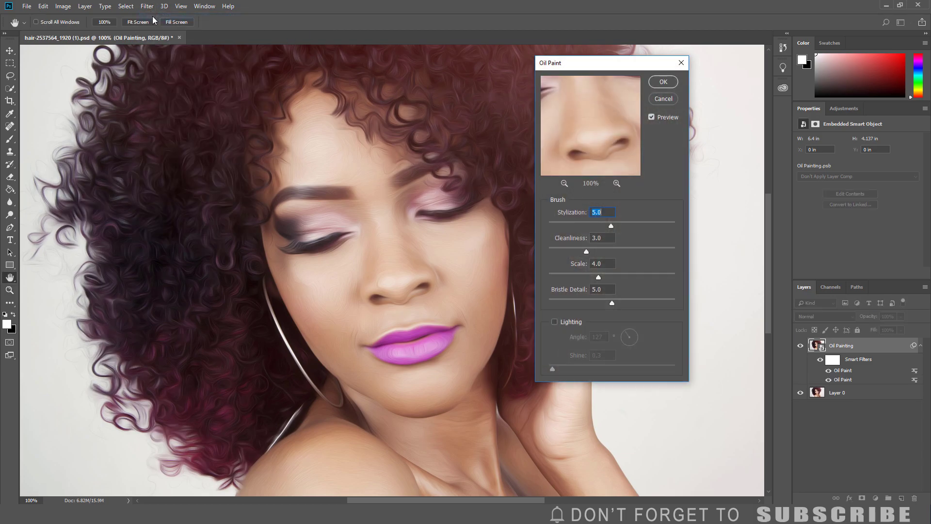
click(656, 81)
key(z)
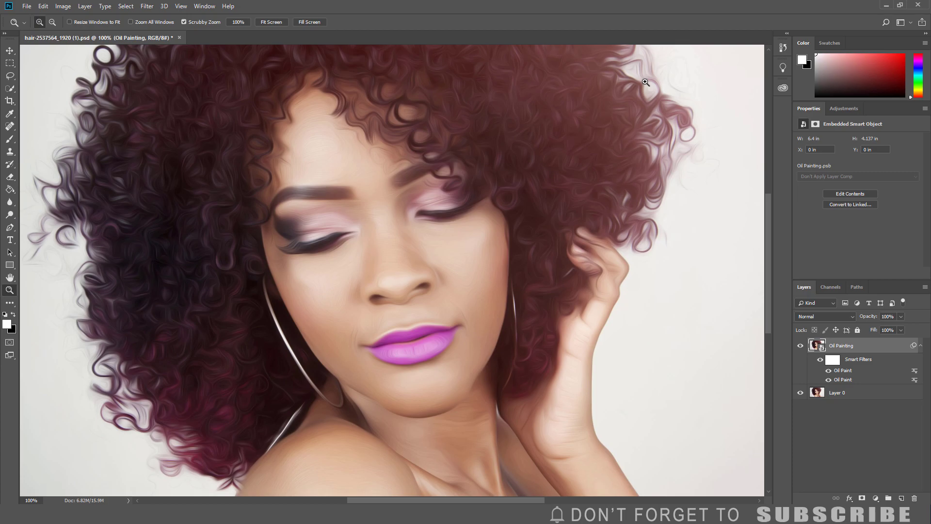
Add a Shadows/Highlights adjustment to the Oil Painting layer with a Shadows amount of 41% and a Highlights amount of 25%.
click(64, 6)
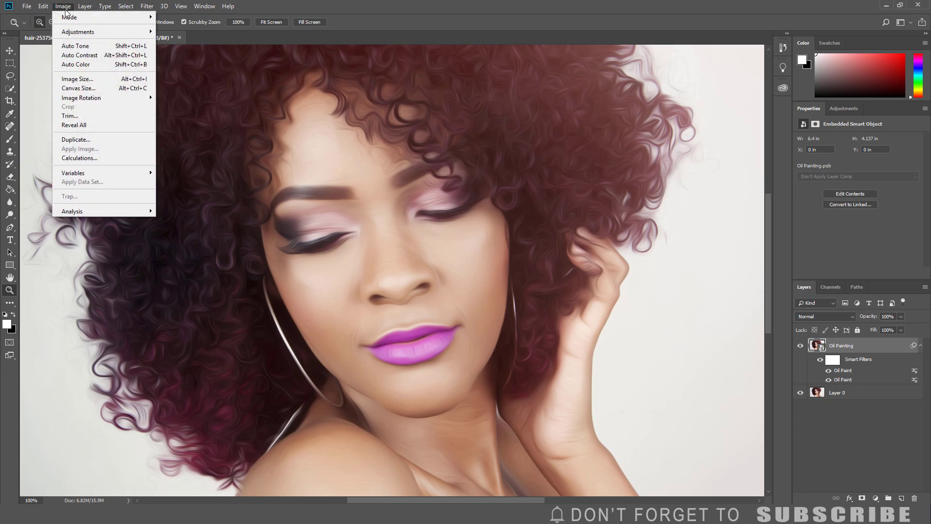
mouse_move(71, 33)
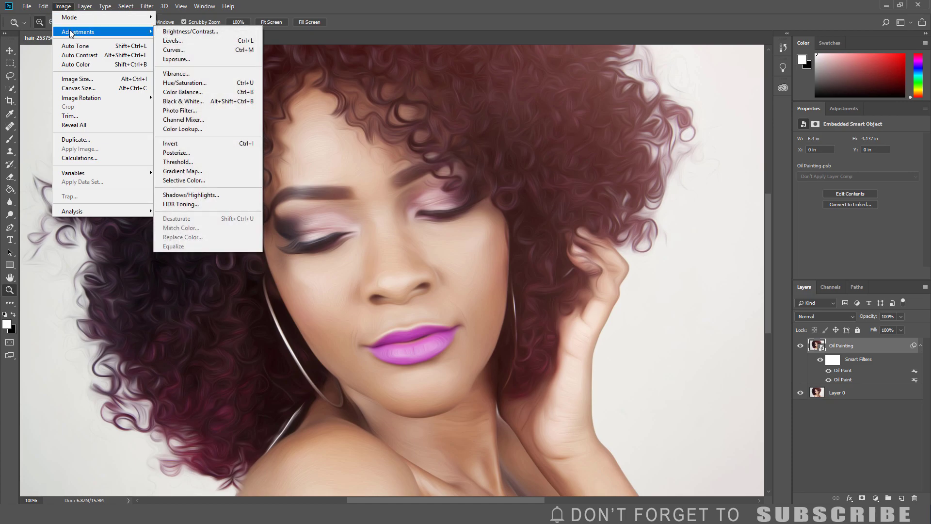
click(190, 194)
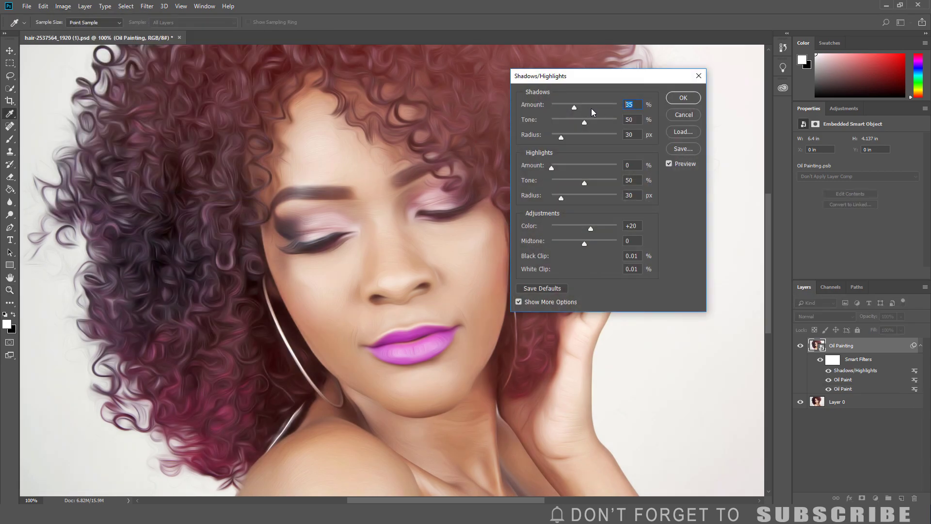
text(41)
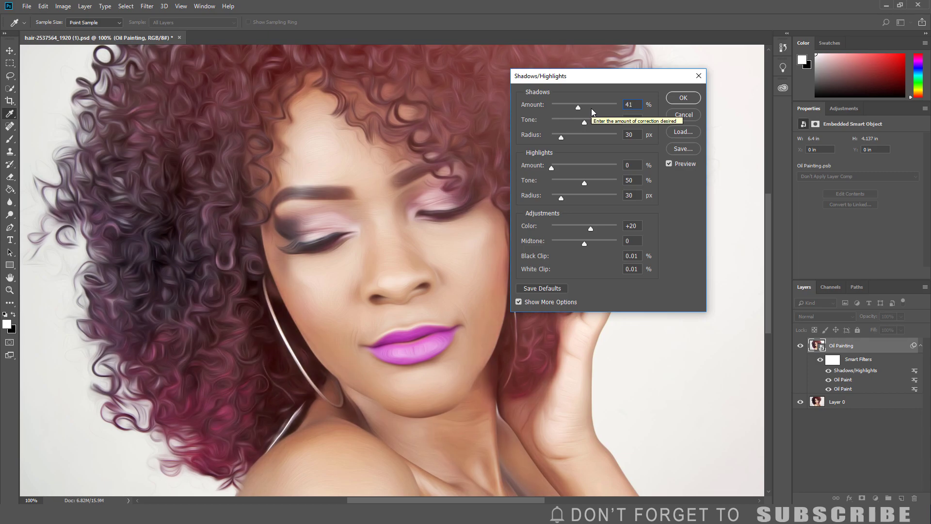
click(631, 165)
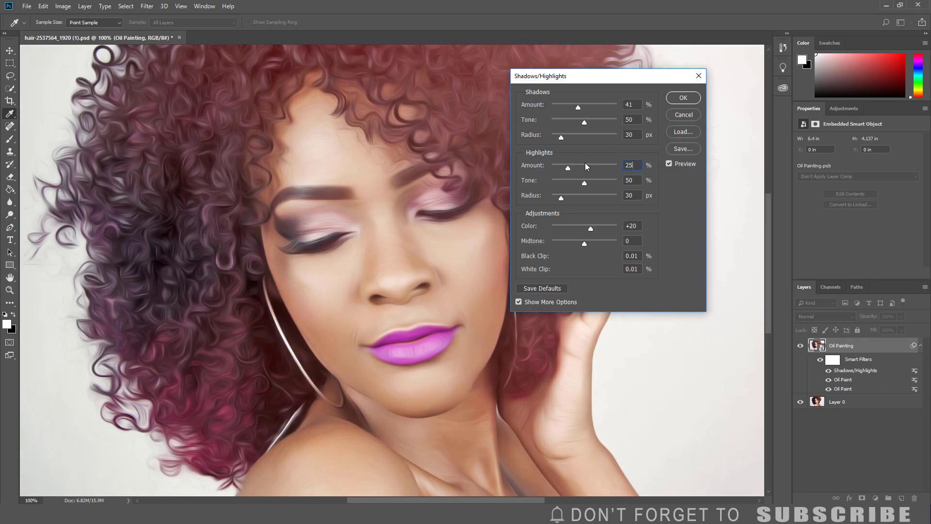
text(25)
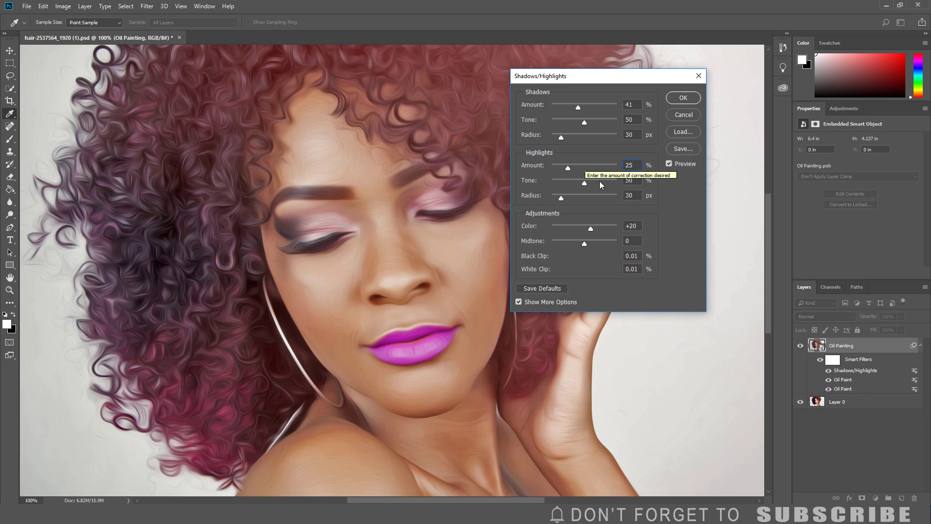
Set the Shadows/Highlights Color to -10 and Midtone to +35, and apply the adjustment.
drag(641, 226, 621, 226)
text(-10)
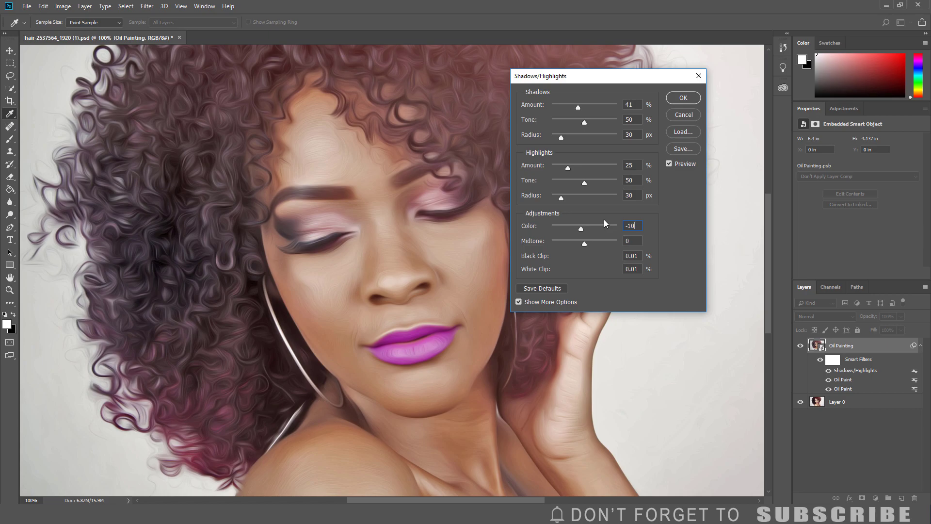
drag(631, 239, 619, 240)
text(35)
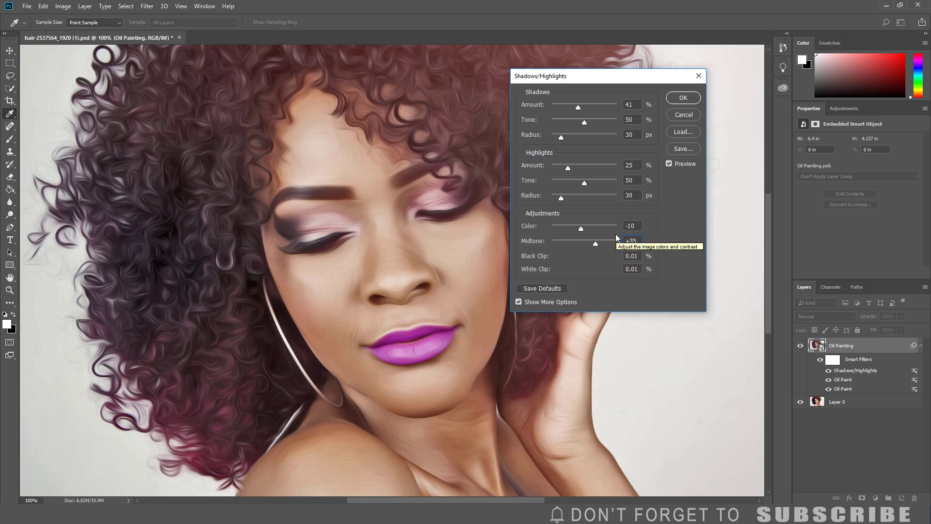
click(677, 100)
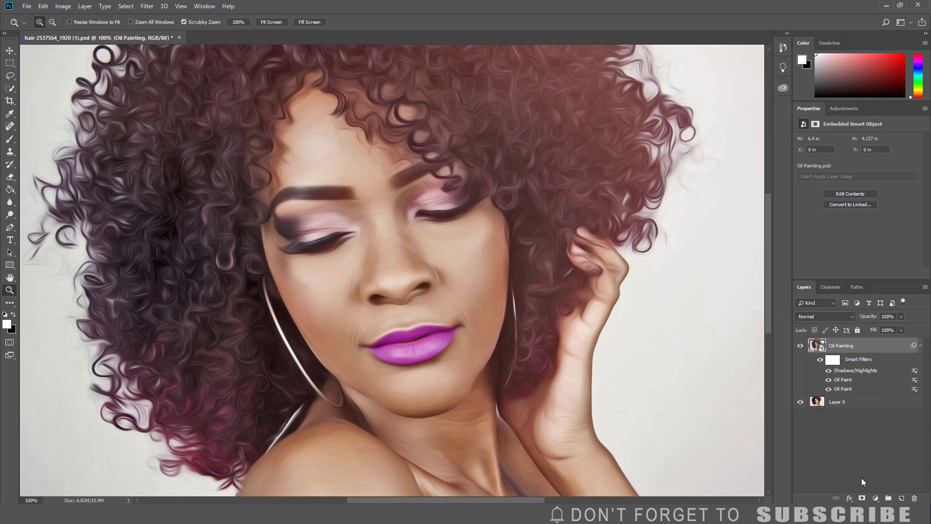
Add a Color Lookup adjustment layer above the Oil Painting layer using the FoggyNight.3DL 3D LUT.
click(876, 498)
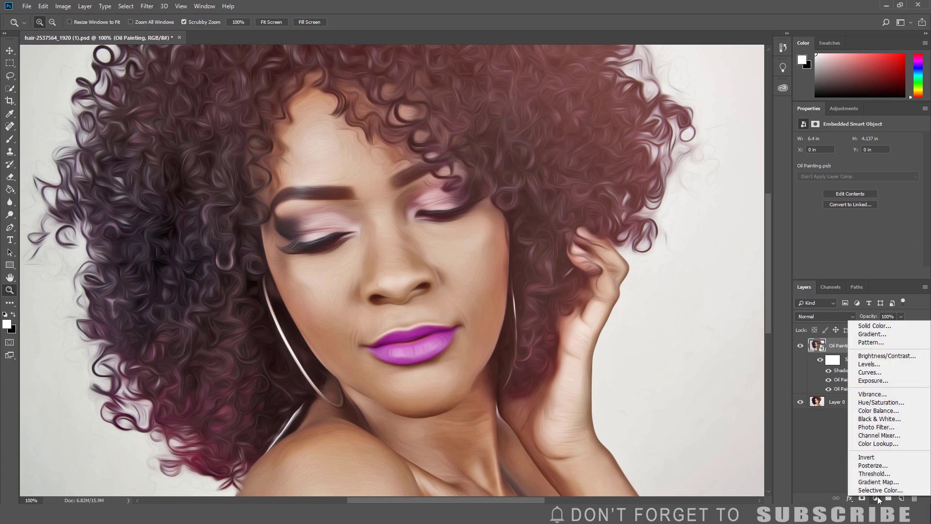
click(879, 444)
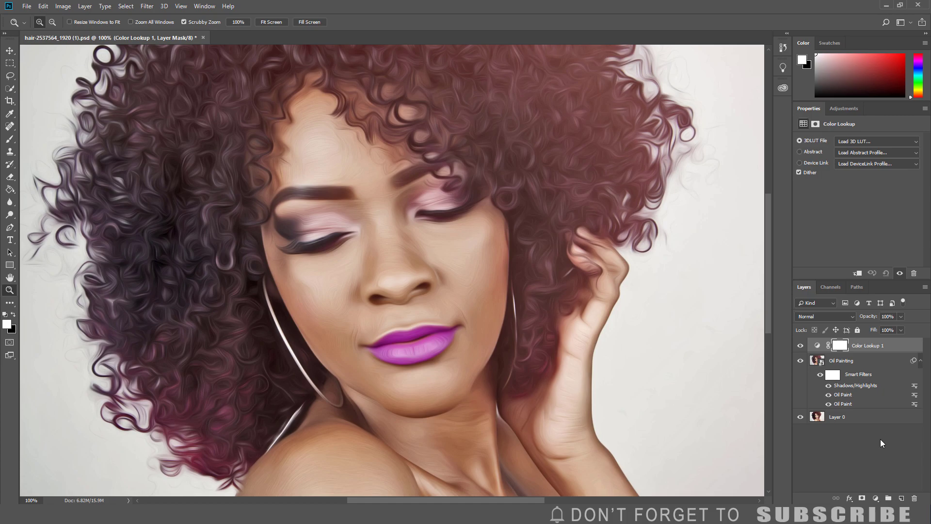
click(887, 141)
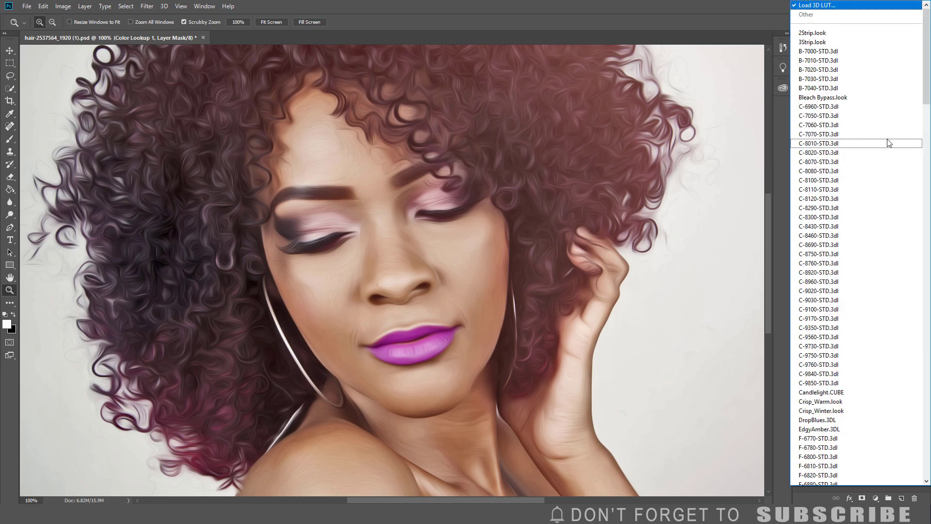
scroll(889, 143, down, 20)
scroll(929, 354, down, 14)
drag(929, 370, 921, 283)
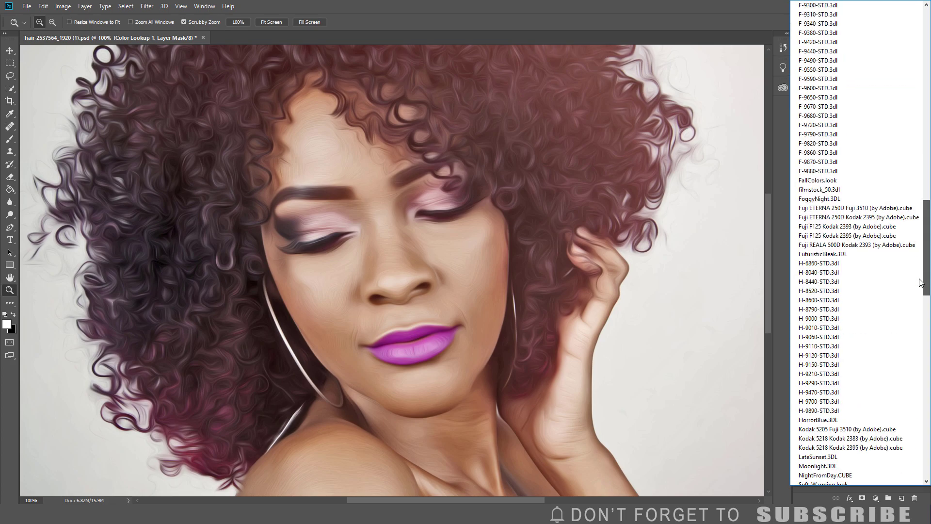
click(840, 198)
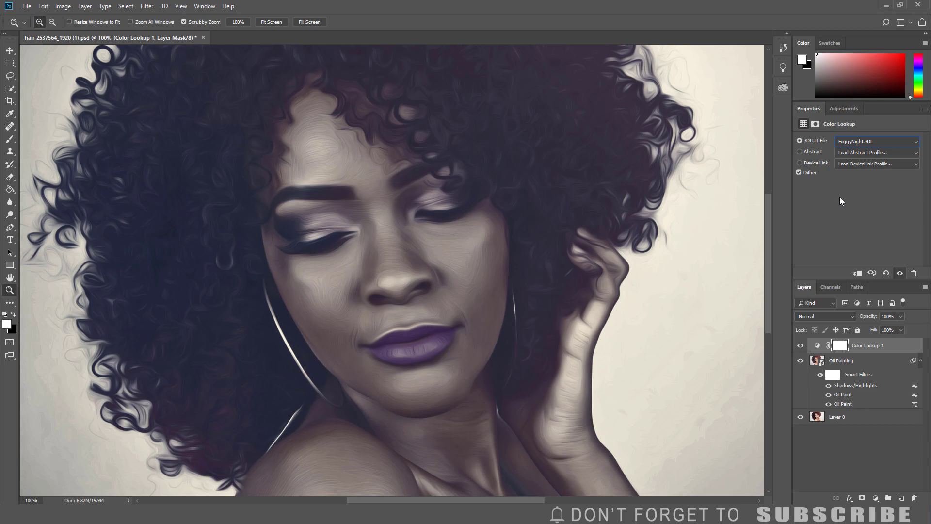
Set the Color Lookup layer's opacity to 50%.
click(888, 316)
text(50)
key(Return)
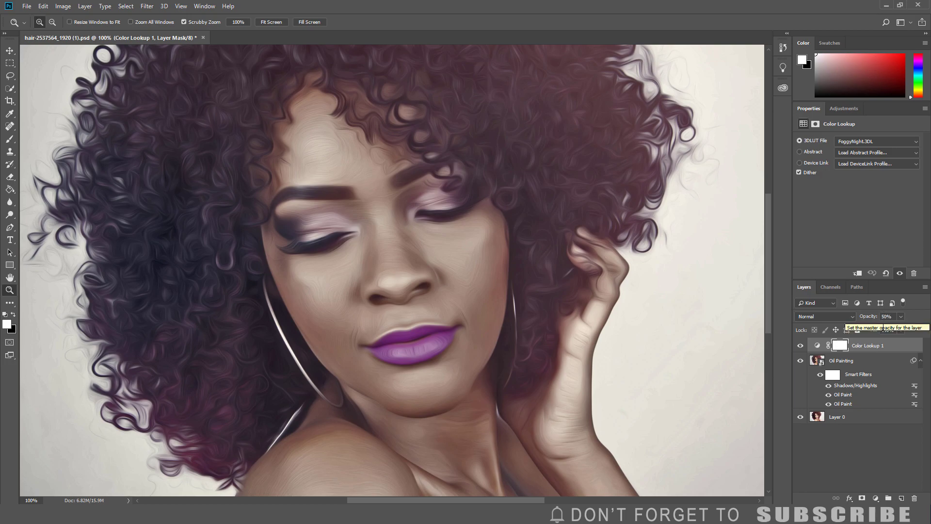
Apply a Vibrance adjustment to the Oil Painting layer with Vibrance 6 and Saturation 24.
click(854, 362)
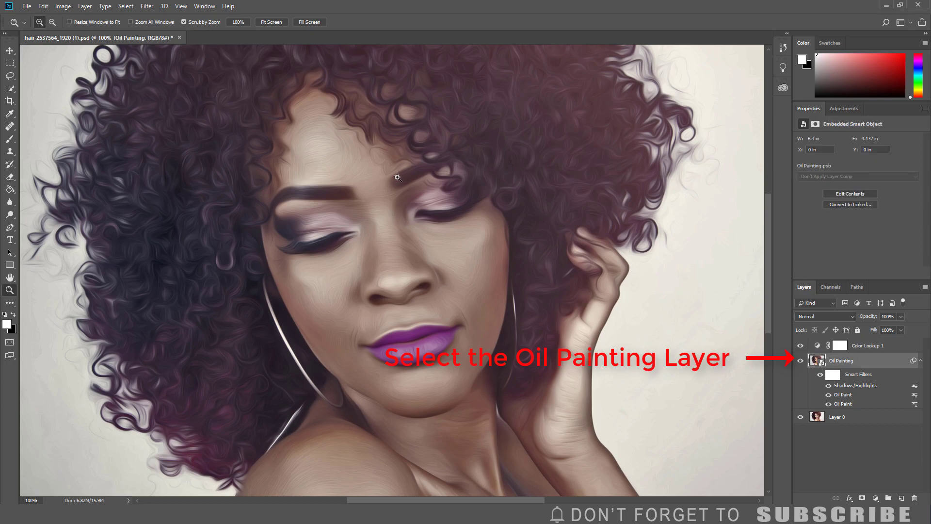
click(68, 7)
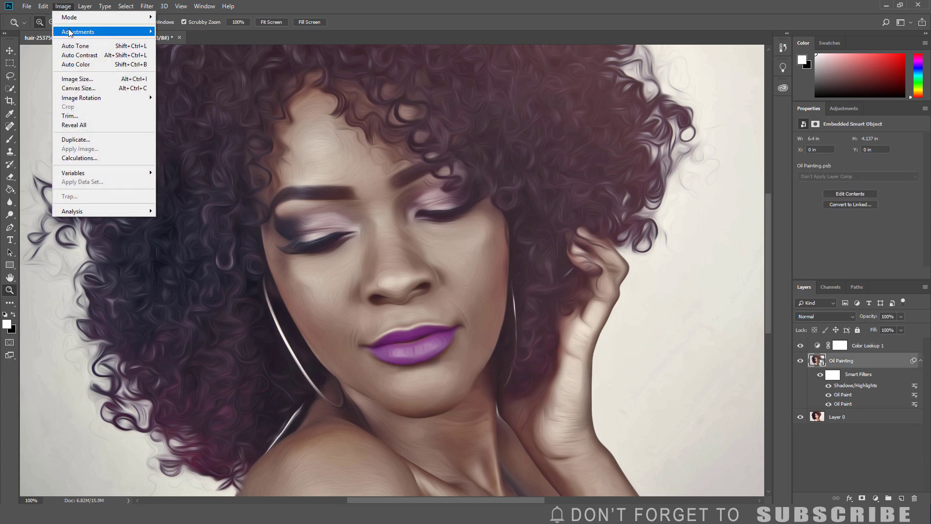
mouse_move(70, 32)
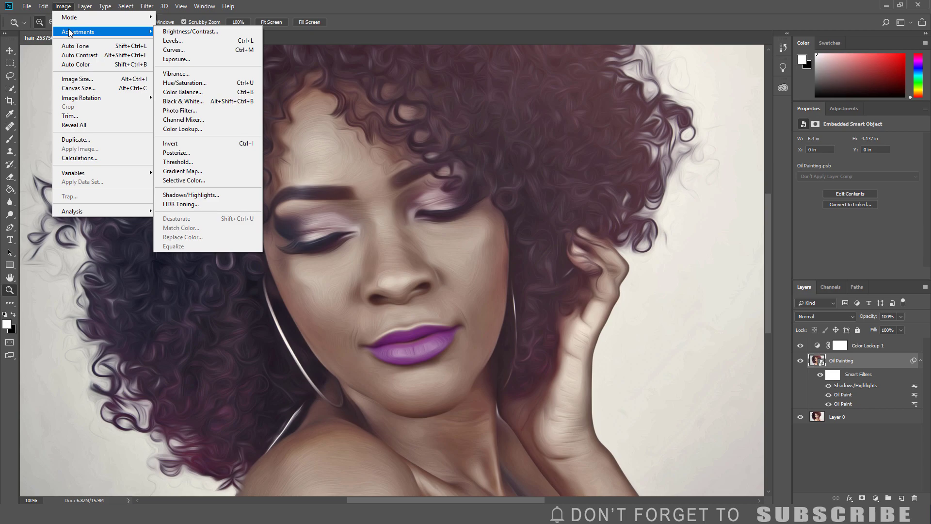
click(168, 74)
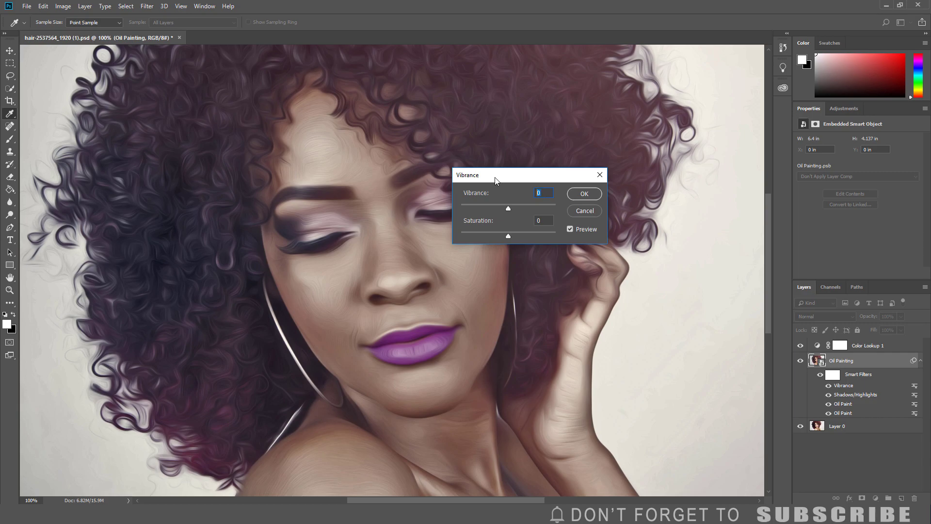
text(6)
key(Tab)
text(24)
click(584, 194)
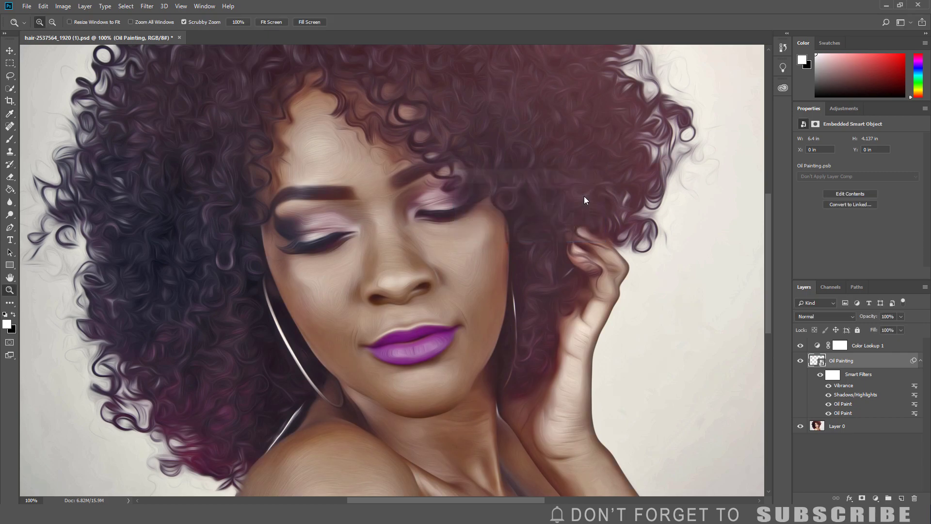